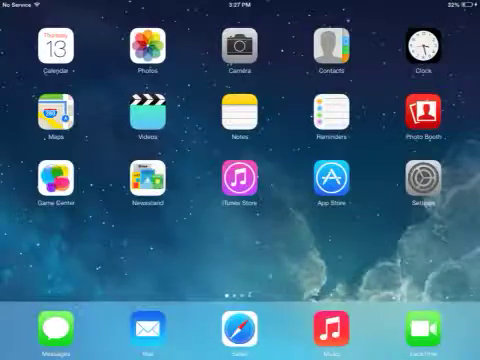
# Swipe through the home screen pages to reach the page holding Cydia
pyautogui.moveTo(400, 150); pyautogui.dragTo(80, 150)
pyautogui.moveTo(400, 150); pyautogui.dragTo(80, 150)
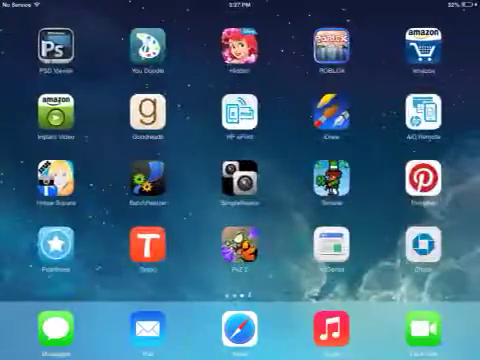
pyautogui.moveTo(400, 150); pyautogui.dragTo(80, 150)
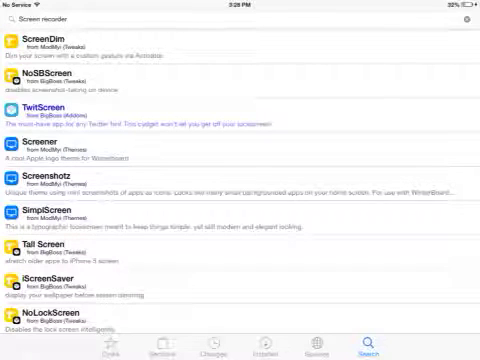
pyautogui.scroll(-4, 240, 180)
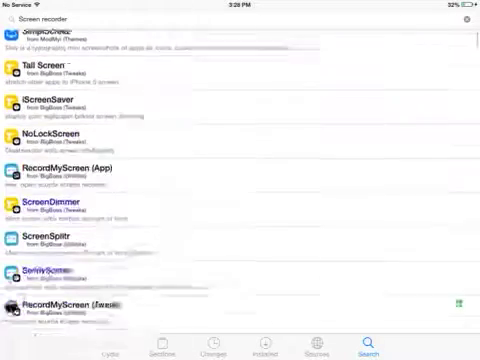
pyautogui.scroll(6, 240, 180)
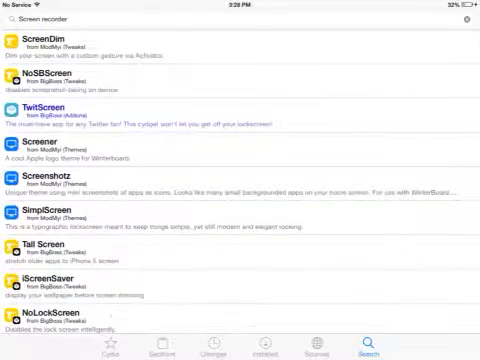
# Resubmit the 'Screen recorder' package search from Cydia's search field
pyautogui.click(240, 19)
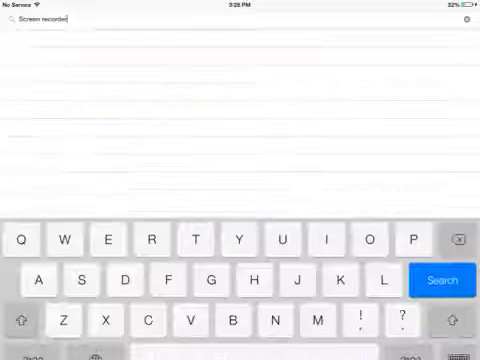
pyautogui.doubleClick(55, 18)
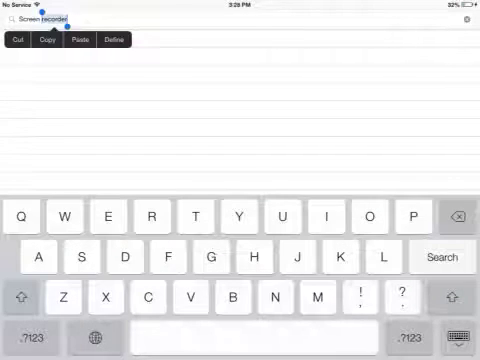
pyautogui.click(442, 257)
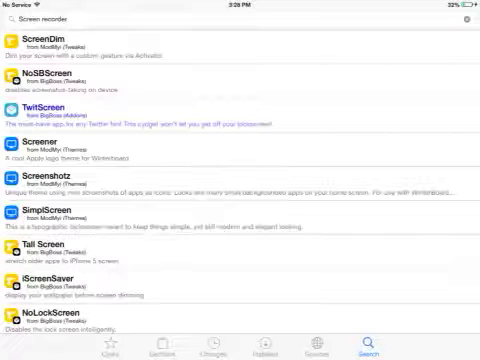
pyautogui.scroll(-5, 240, 180)
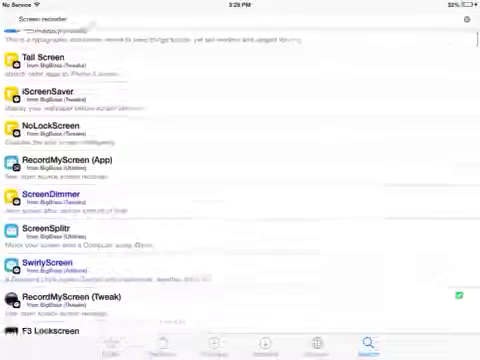
pyautogui.scroll(1, 240, 180)
pyautogui.click(120, 92)
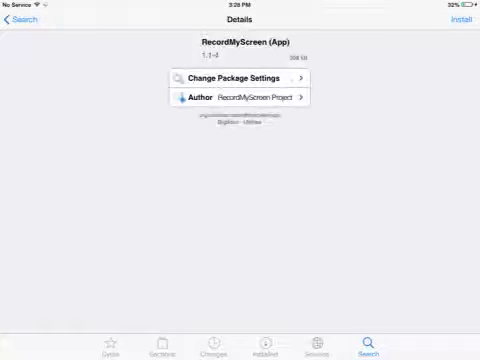
pyautogui.click(461, 19)
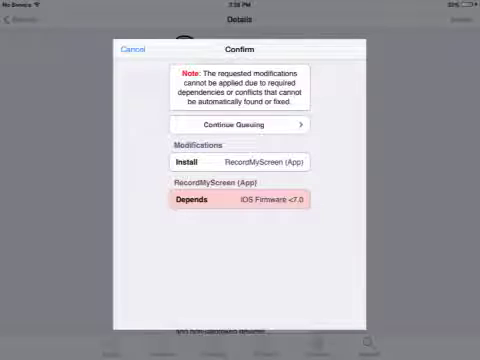
pyautogui.click(133, 49)
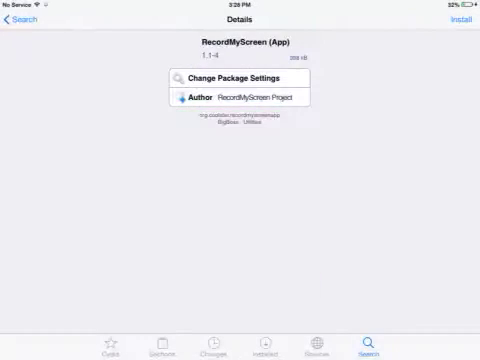
pyautogui.click(367, 345)
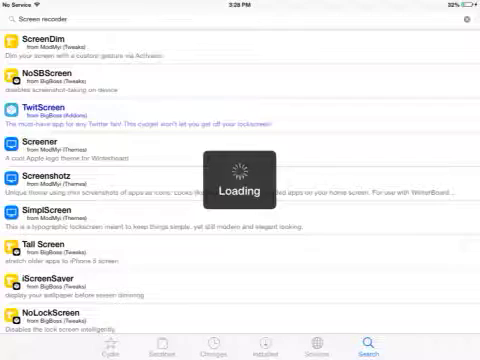
pyautogui.scroll(-1, 240, 200)
pyautogui.scroll(-3, 240, 200)
pyautogui.scroll(-2, 240, 200)
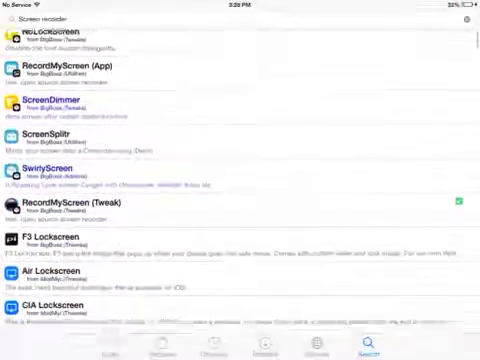
pyautogui.scroll(-2, 240, 200)
pyautogui.click(71, 150)
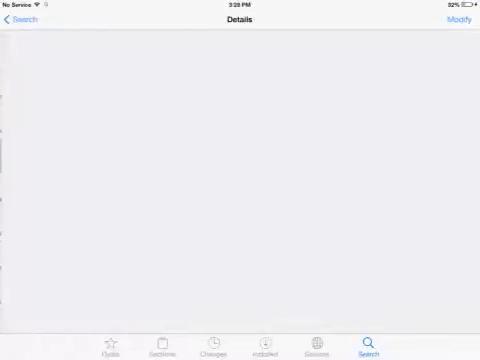
pyautogui.click(458, 19)
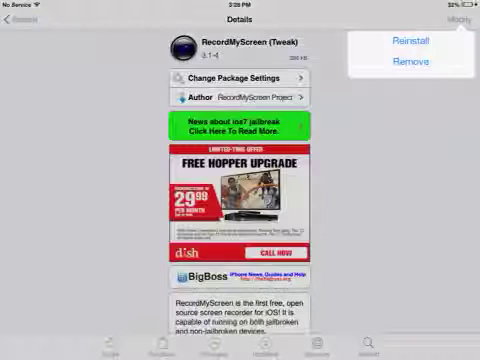
pyautogui.click(240, 200)
pyautogui.click(20, 19)
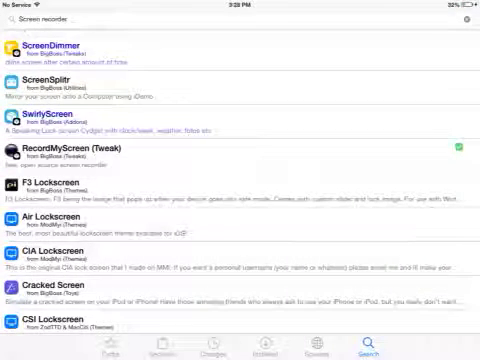
# Leave Cydia for the home screen, browse pages, and dismiss the home screen search
pyautogui.press('super')
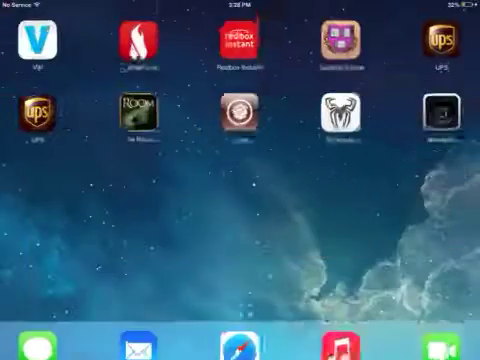
pyautogui.moveTo(100, 180)
pyautogui.mouseDown()
pyautogui.moveTo(380, 180)
pyautogui.moveTo(100, 180)
pyautogui.mouseUp()
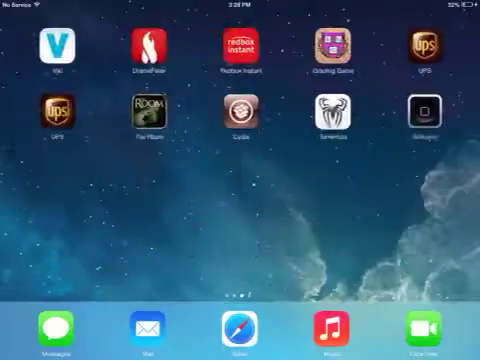
pyautogui.moveTo(240, 150); pyautogui.dragTo(240, 250)
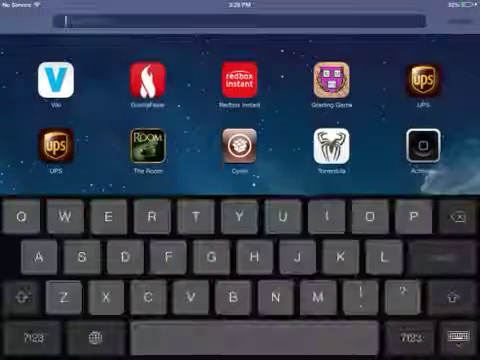
pyautogui.click(240, 120)
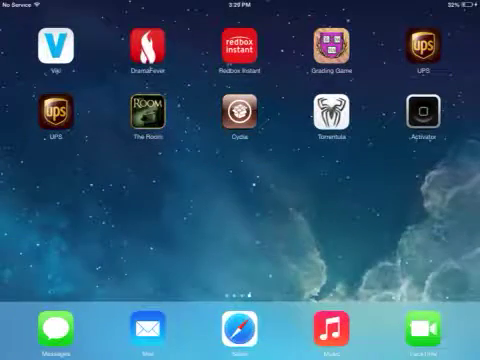
# Page back to the first home screen and launch the Settings app
pyautogui.moveTo(120, 200); pyautogui.dragTo(400, 200)
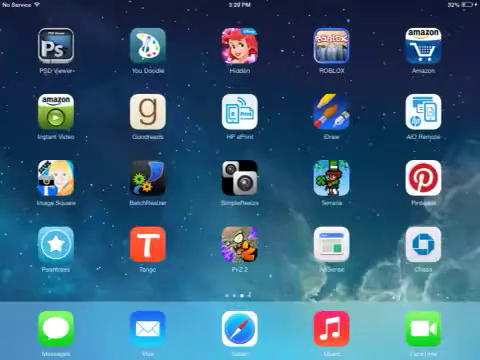
pyautogui.moveTo(100, 200); pyautogui.dragTo(400, 200)
pyautogui.moveTo(100, 200); pyautogui.dragTo(400, 200)
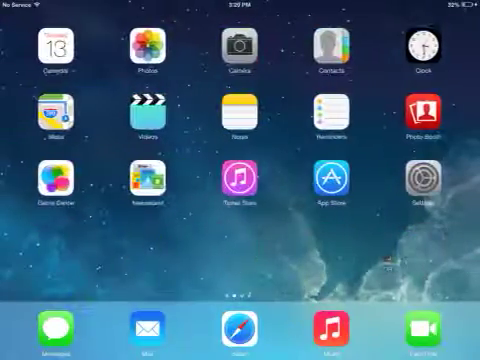
pyautogui.click(422, 178)
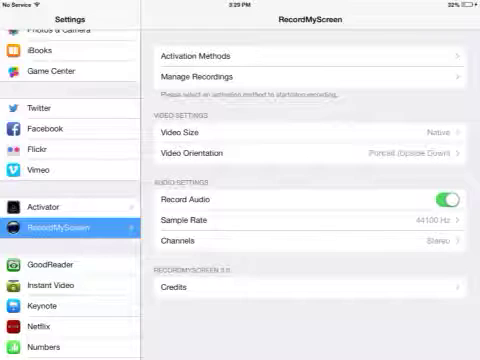
pyautogui.scroll(5, 70, 180)
pyautogui.scroll(5, 70, 180)
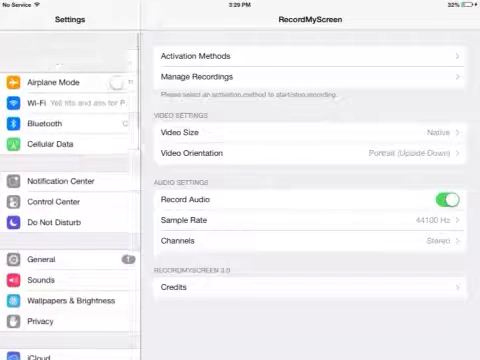
pyautogui.scroll(-6, 70, 180)
pyautogui.scroll(-8, 70, 180)
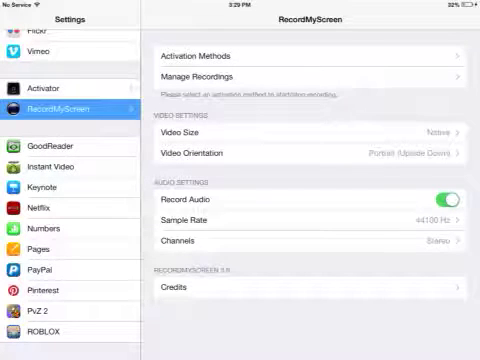
pyautogui.click(300, 56)
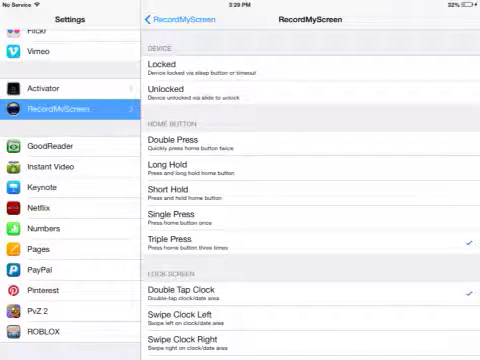
pyautogui.scroll(-5, 310, 200)
pyautogui.scroll(-5, 310, 200)
pyautogui.scroll(-3, 310, 200)
pyautogui.scroll(-2, 310, 200)
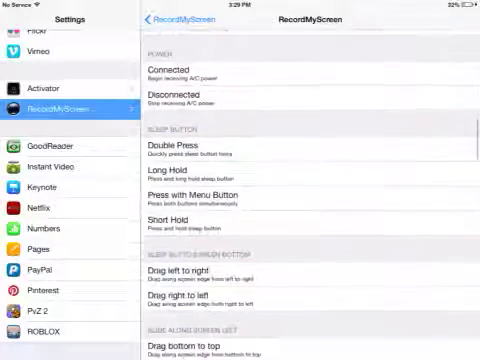
pyautogui.scroll(-1, 310, 200)
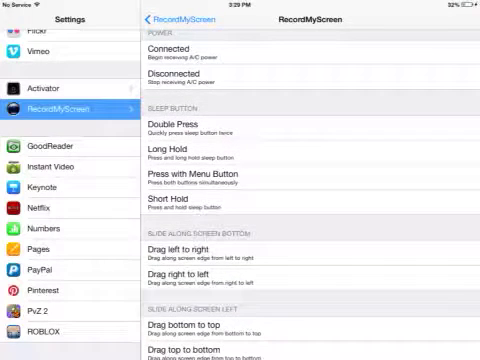
pyautogui.click(180, 19)
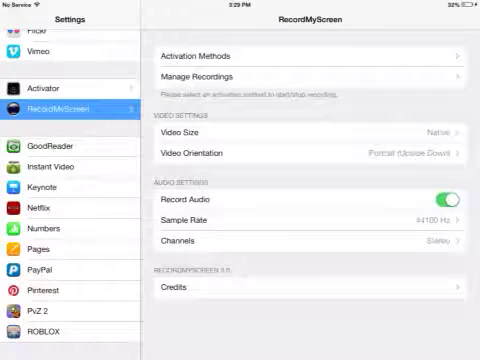
pyautogui.click(300, 76)
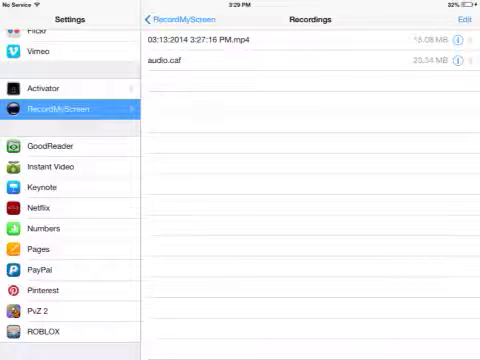
pyautogui.click(300, 60)
pyautogui.click(300, 250)
pyautogui.click(300, 60)
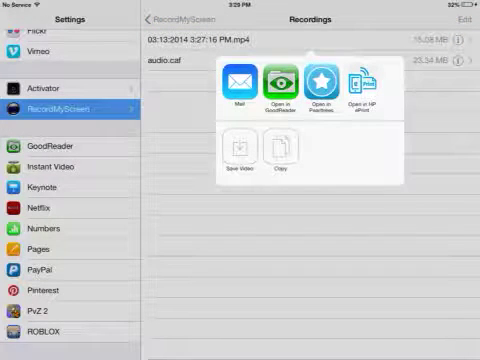
pyautogui.click(310, 250)
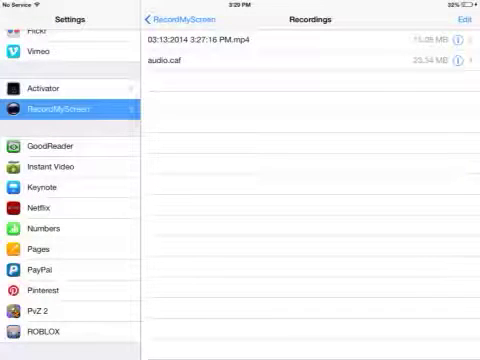
pyautogui.click(180, 19)
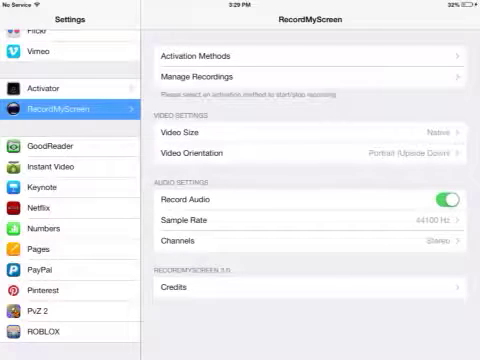
pyautogui.click(300, 153)
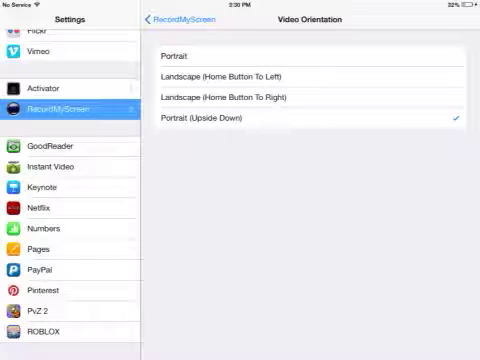
pyautogui.click(180, 19)
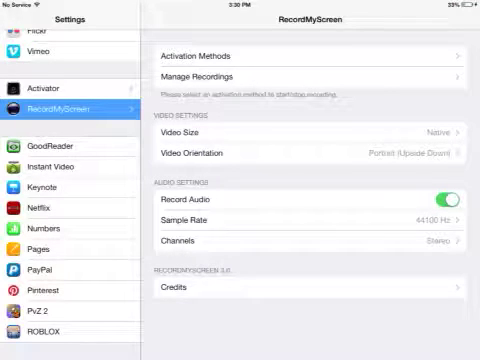
pyautogui.moveTo(300, 250); pyautogui.dragTo(300, 215)
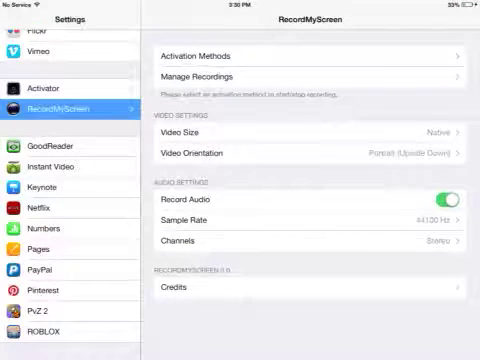
pyautogui.click(446, 199)
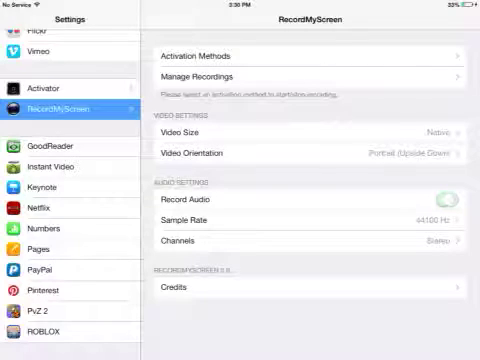
pyautogui.click(446, 199)
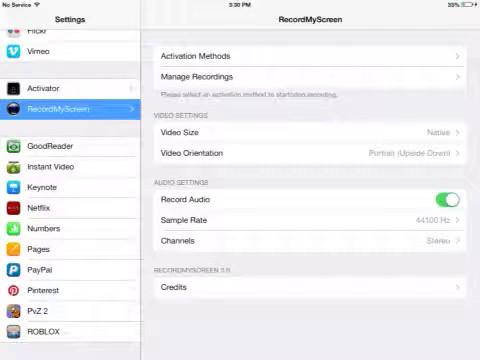
pyautogui.scroll(2, 300, 180)
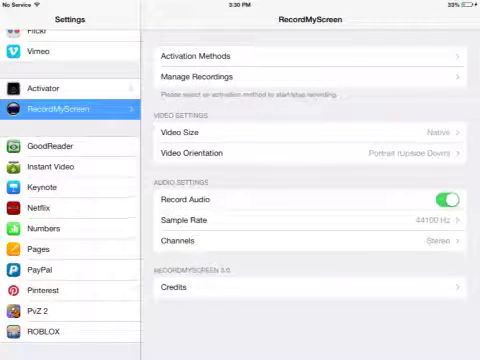
# Check Activation Methods, then open Manage Recordings showing the .mp4 and audio.caf files
pyautogui.click(300, 56)
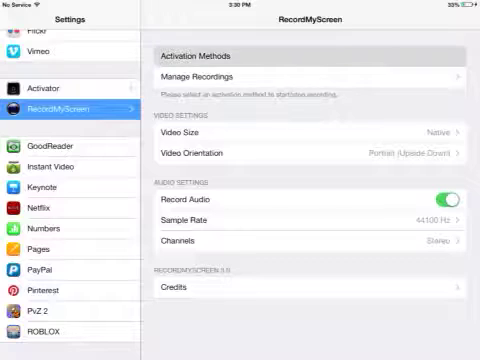
pyautogui.click(165, 19)
pyautogui.click(300, 76)
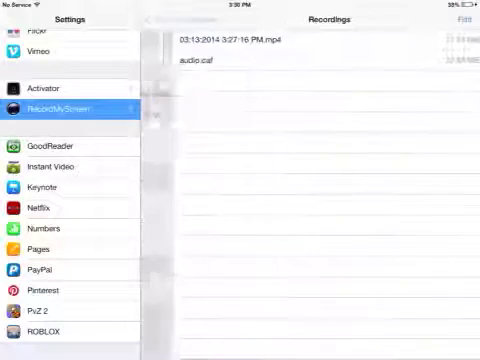